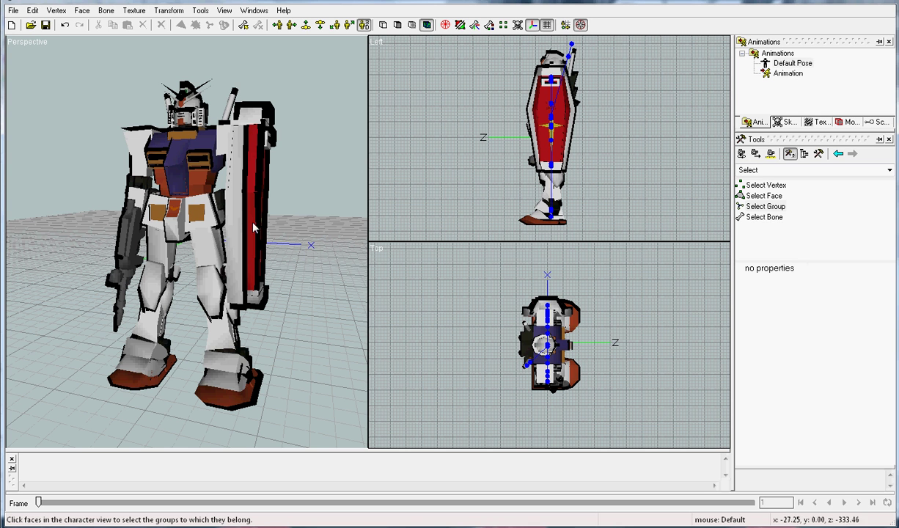
Orbit the perspective camera until the Gundam model faces straight front
mouse_move(197, 214)
middle_mouse_down()
mouse_move(311, 202)
mouse_move(231, 301)
mouse_move(174, 178)
mouse_move(196, 275)
mouse_move(227, 192)
mouse_move(205, 189)
middle_mouse_up()
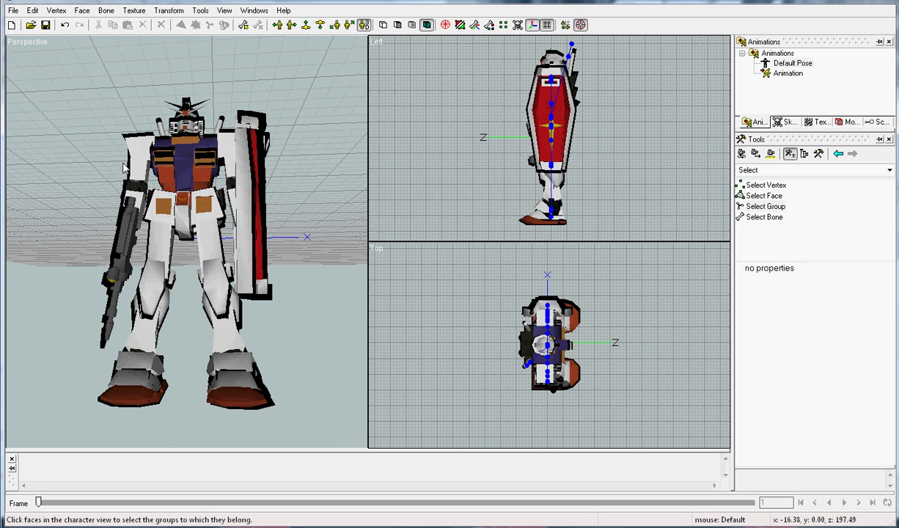
Set the main viewport to Front projection and select the whole model
right_click(80, 173)
mouse_move(111, 197)
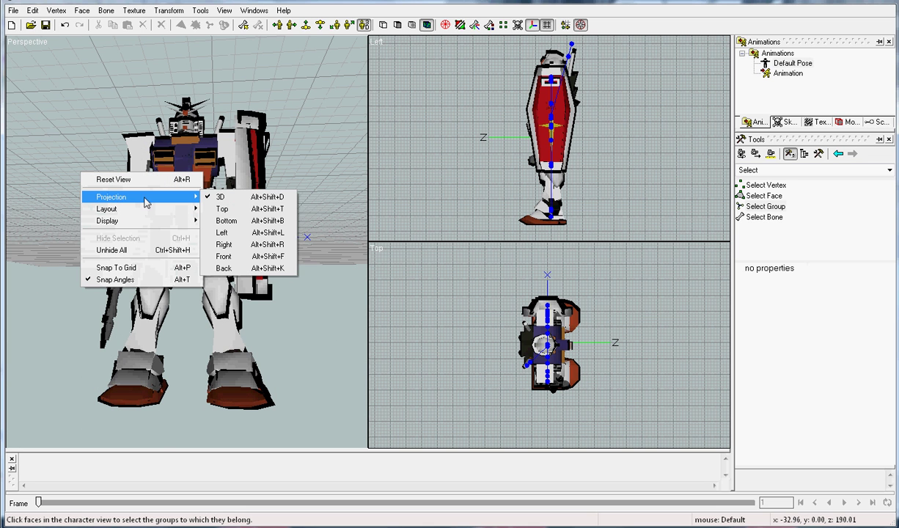
left_click(223, 256)
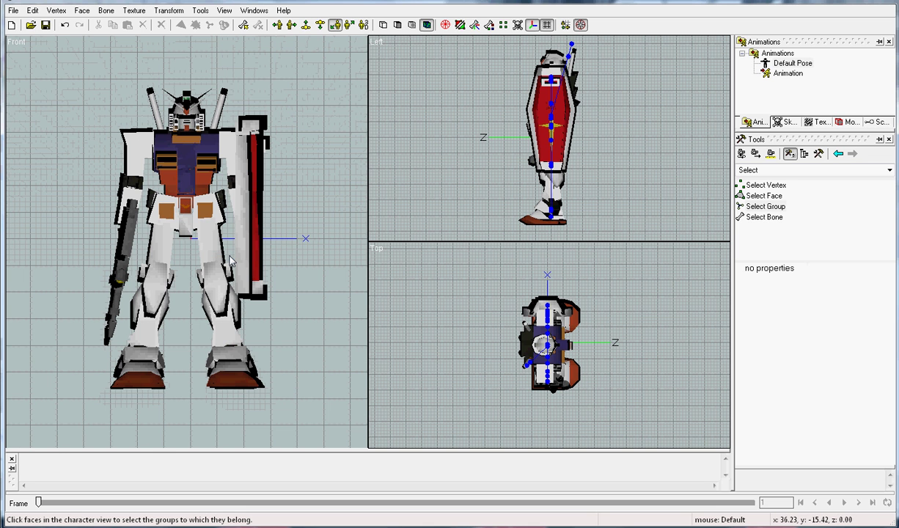
left_click(115, 379)
Move the outline shell left, undo the move, then deselect in group mode
key("m")
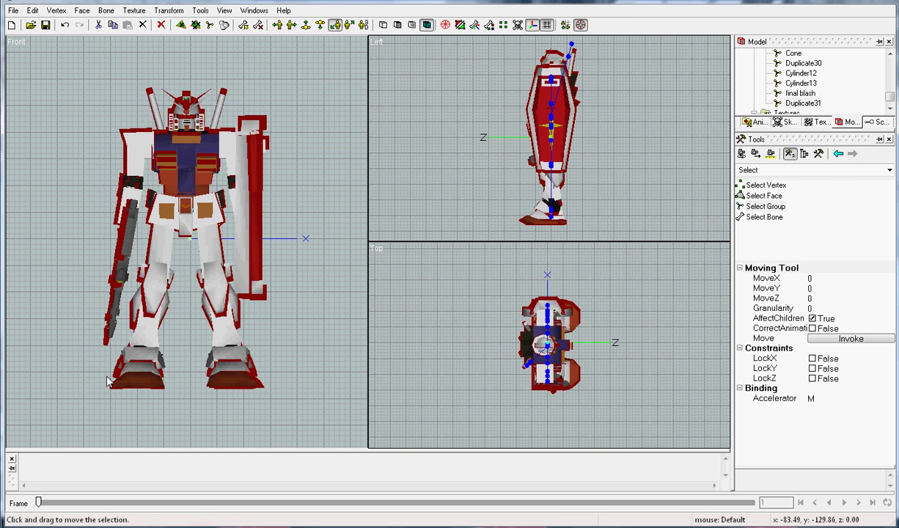
left_click_drag(107, 381, 59, 382)
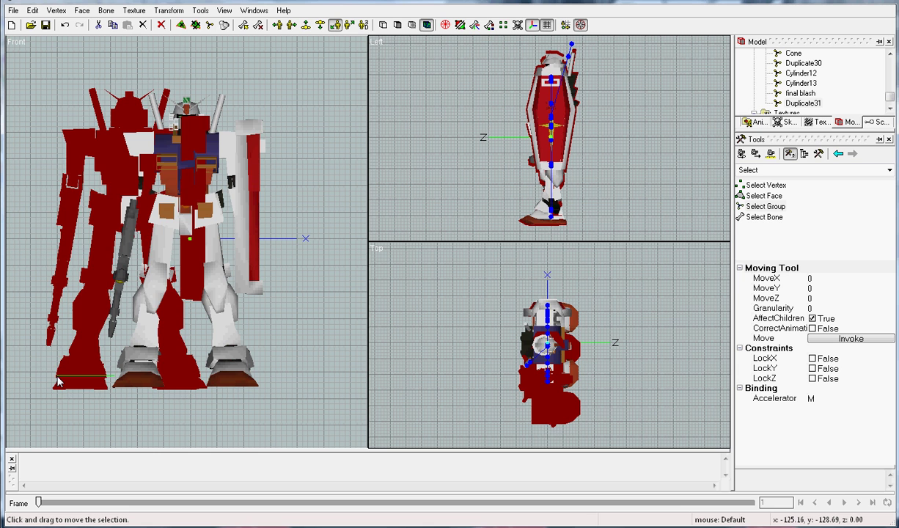
left_click_drag(59, 382, 31, 376)
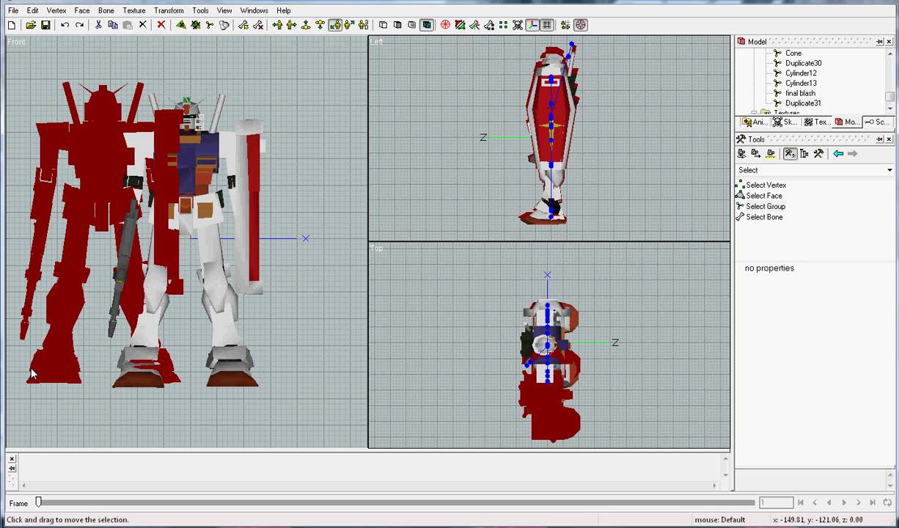
key("ctrl+z")
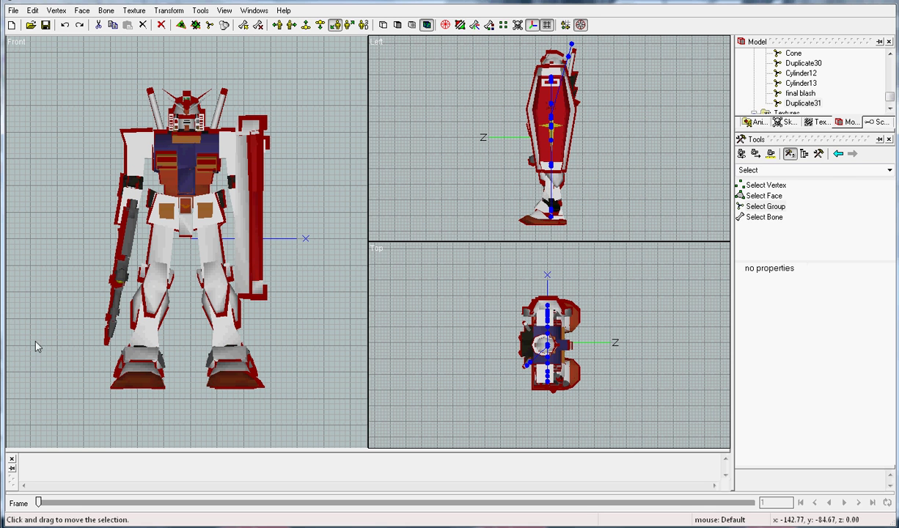
key("g")
left_click(38, 308)
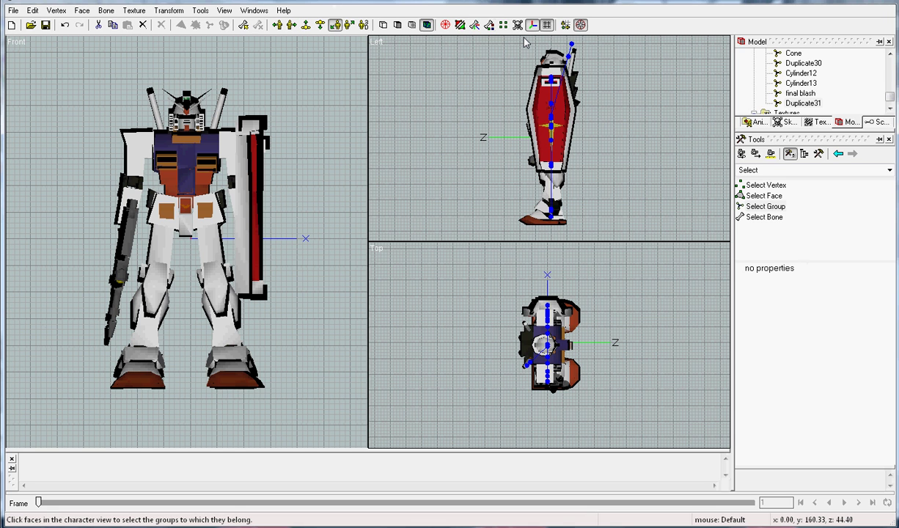
left_click(460, 26)
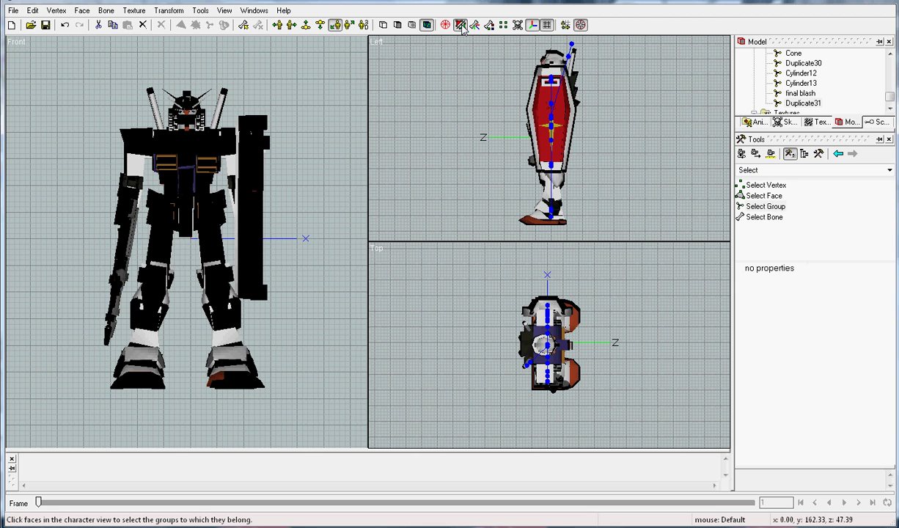
left_click(461, 26)
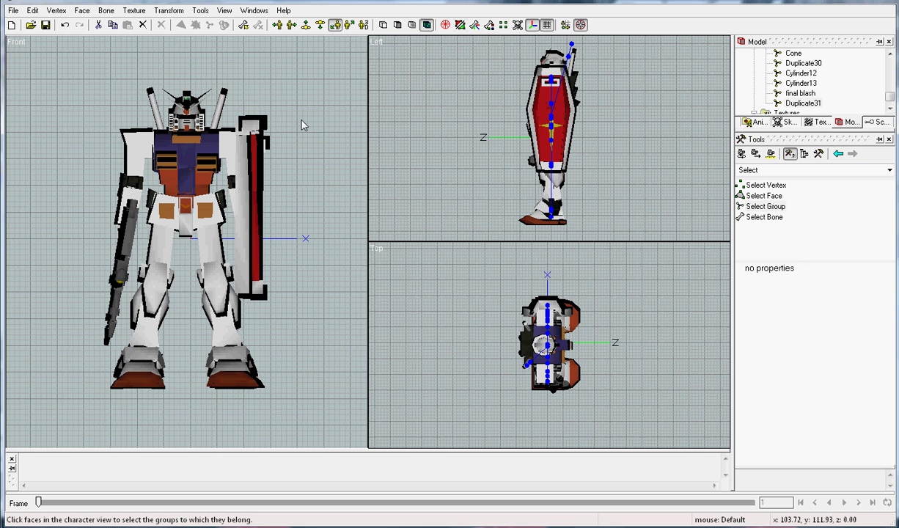
Return to perspective, orbit from side to above the model, and open the Tools list
left_click(364, 26)
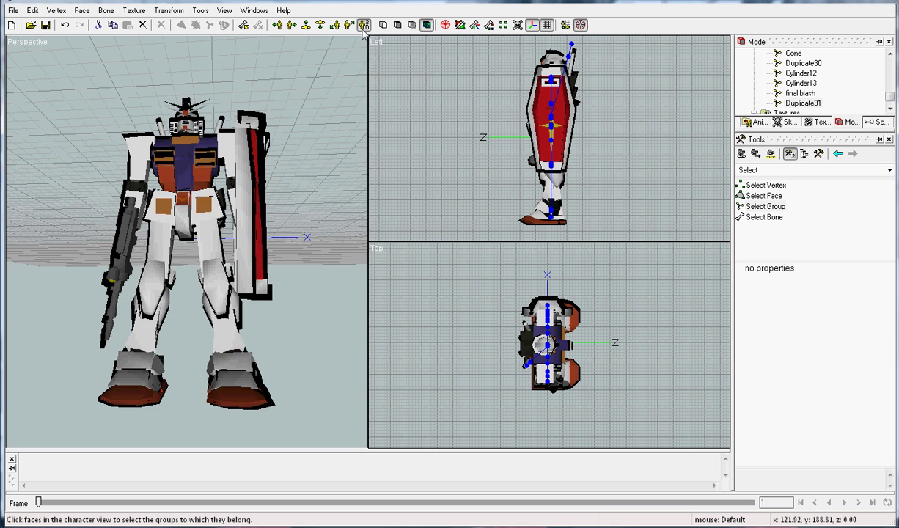
mouse_move(206, 223)
left_mouse_down()
mouse_move(340, 241)
mouse_move(66, 299)
mouse_move(276, 256)
left_mouse_up()
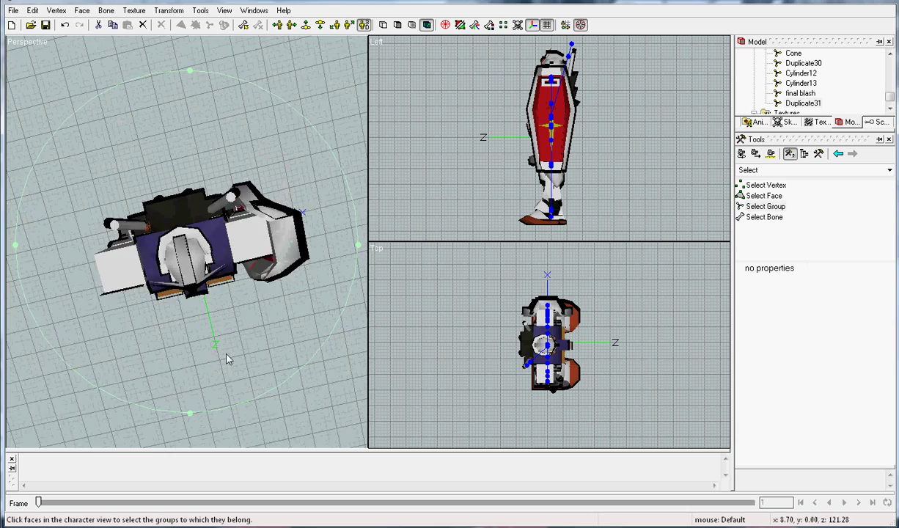
mouse_move(276, 256)
left_mouse_down()
mouse_move(227, 360)
mouse_move(99, 244)
mouse_move(208, 193)
mouse_move(173, 218)
mouse_move(2, 230)
mouse_move(205, 231)
mouse_move(680, 207)
left_mouse_up()
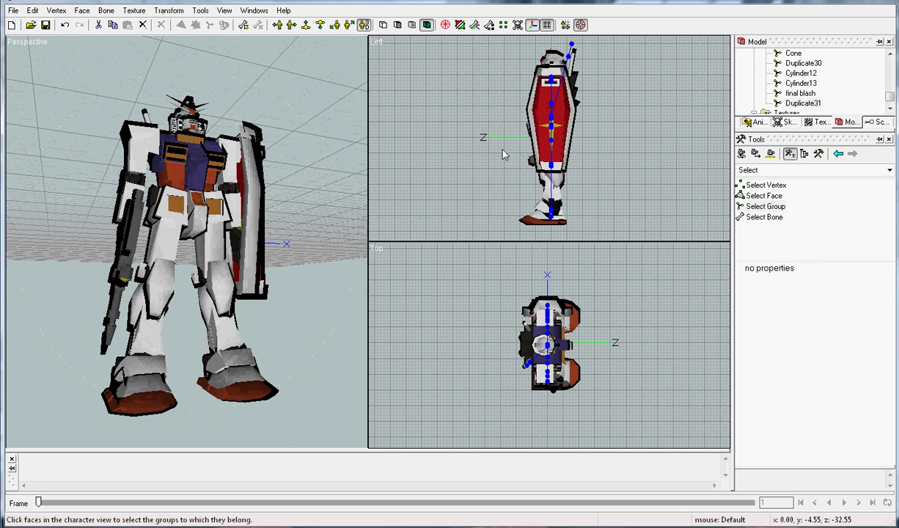
left_click(765, 172)
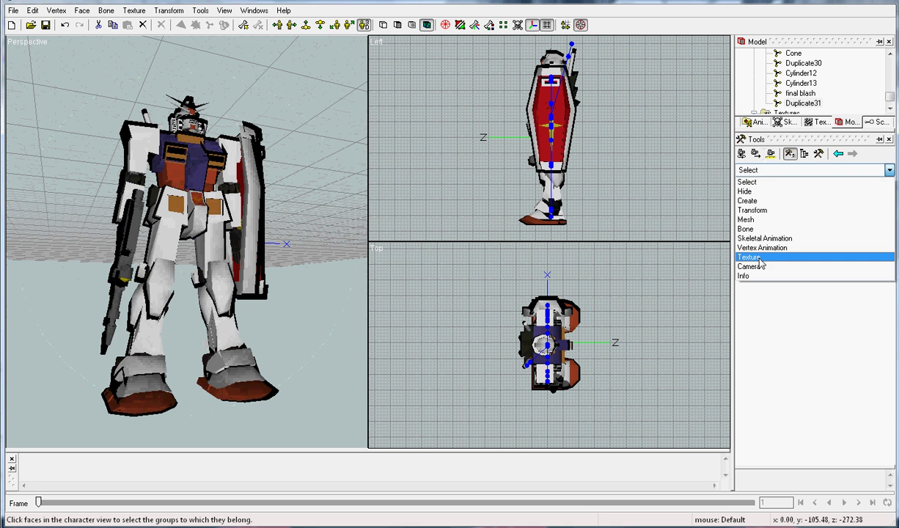
Close the Tools list and load 'Animation' from the Animations panel
left_click(761, 170)
left_click(753, 123)
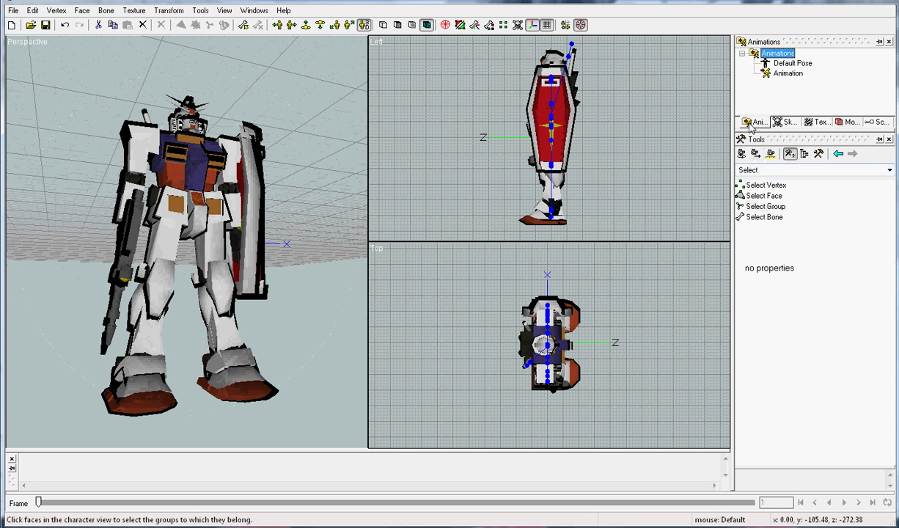
left_click(778, 71)
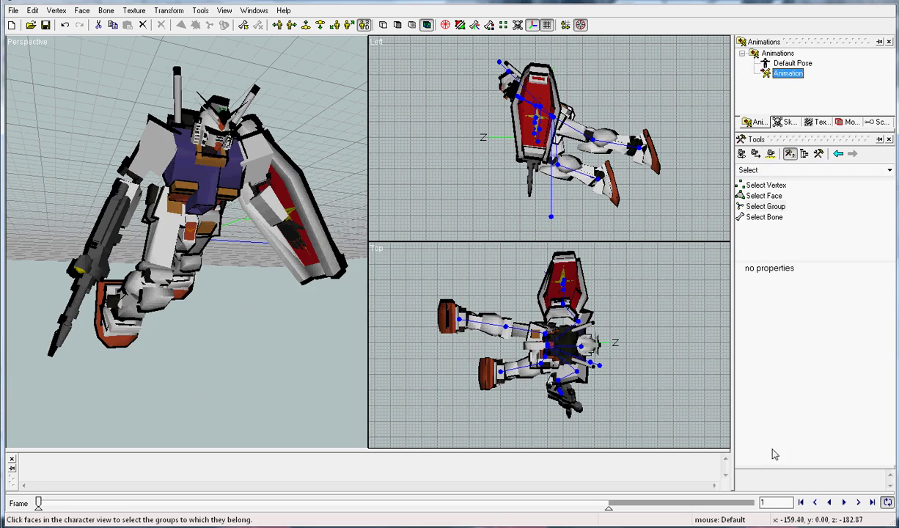
Play the animation, stop at frame 31, and orbit to inspect the pose
left_click(844, 503)
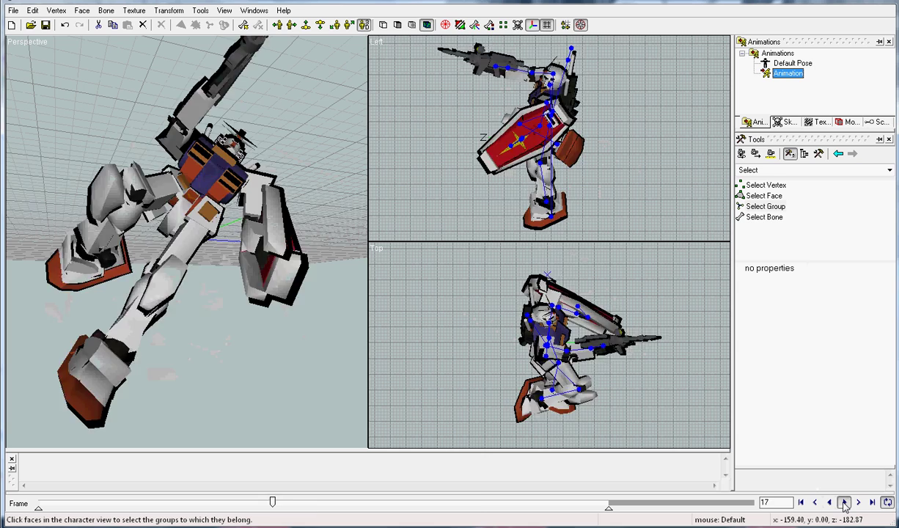
left_click(844, 504)
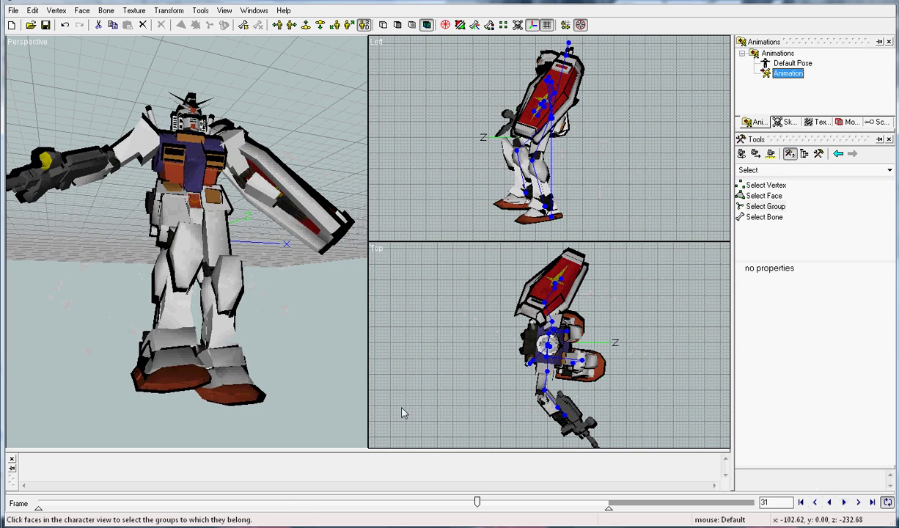
mouse_move(206, 341)
left_mouse_down()
mouse_move(113, 409)
mouse_move(404, 346)
left_mouse_up()
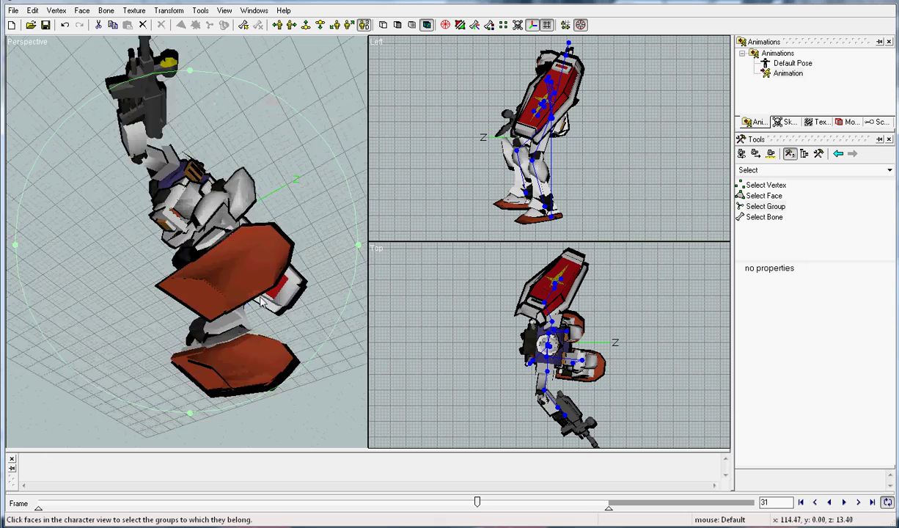
mouse_move(403, 346)
left_mouse_down()
mouse_move(189, 290)
mouse_move(81, 358)
mouse_move(197, 348)
mouse_move(144, 432)
mouse_move(150, 129)
left_mouse_up()
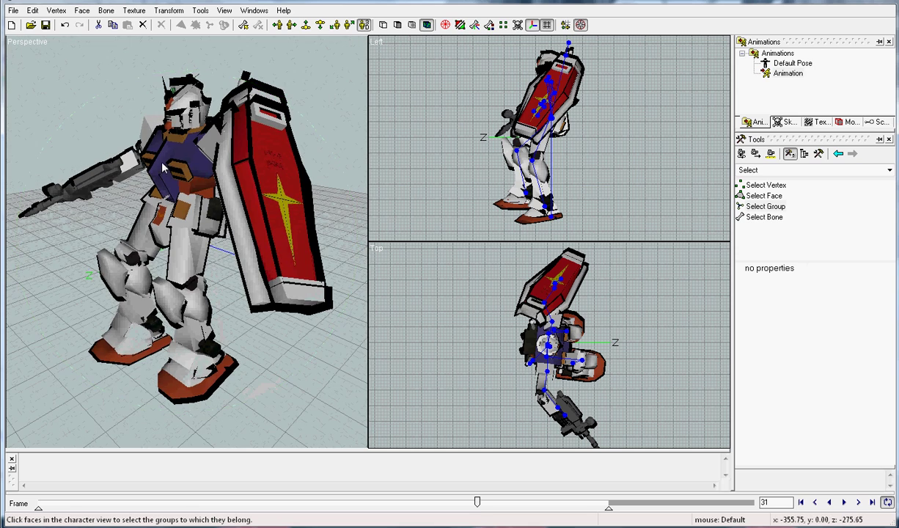
left_click(163, 170)
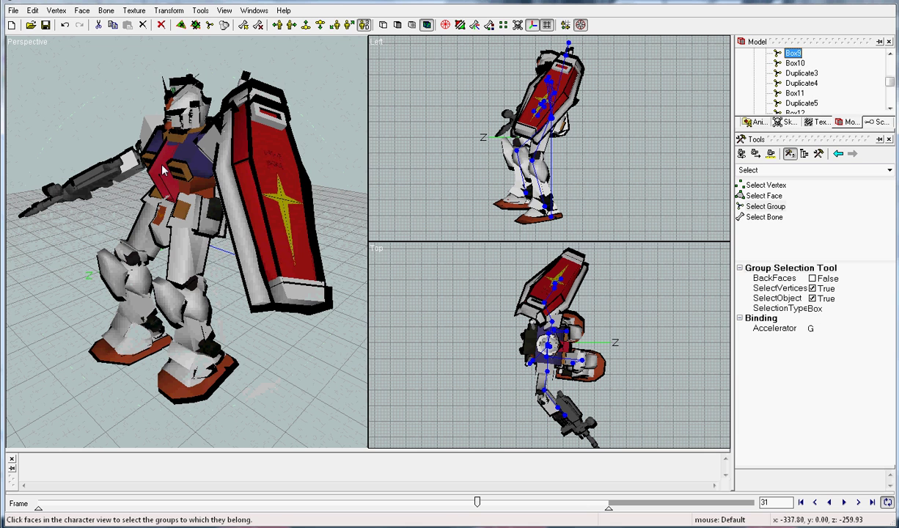
key("ctrl+a")
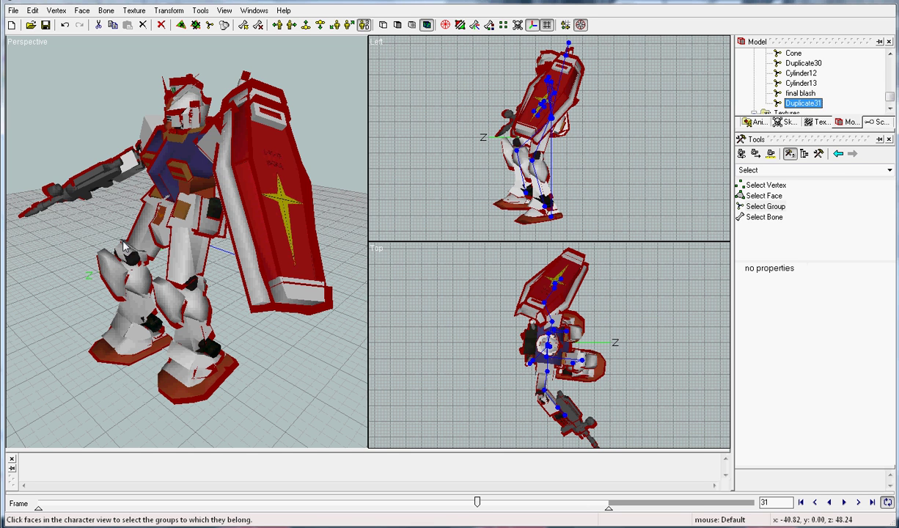
left_click(179, 253)
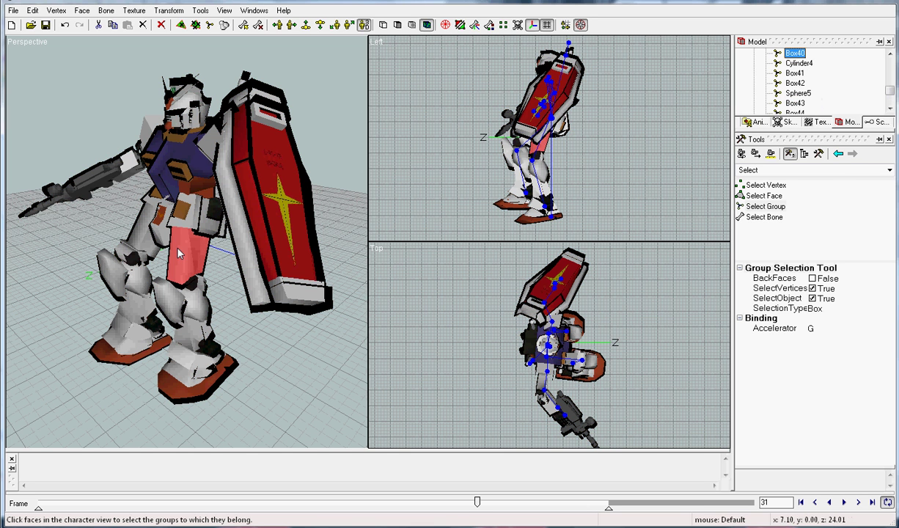
left_click(194, 308)
left_click(169, 297)
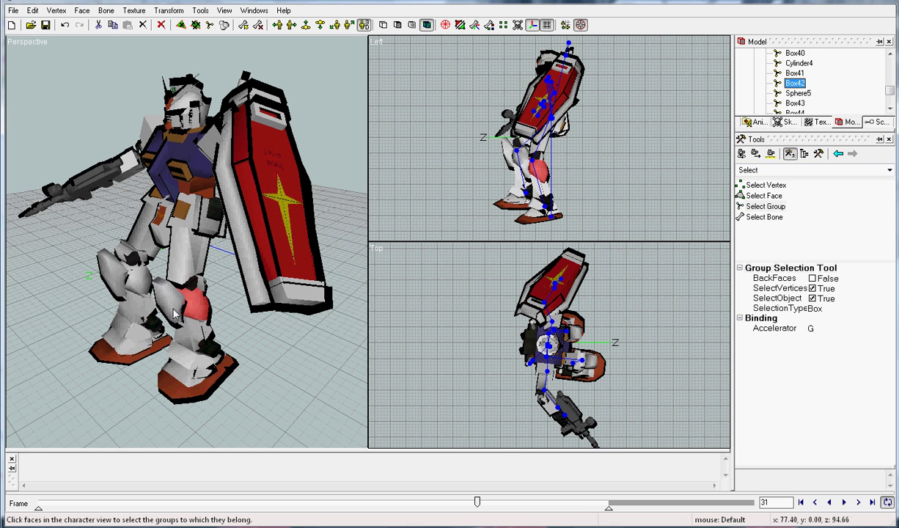
left_click(182, 265)
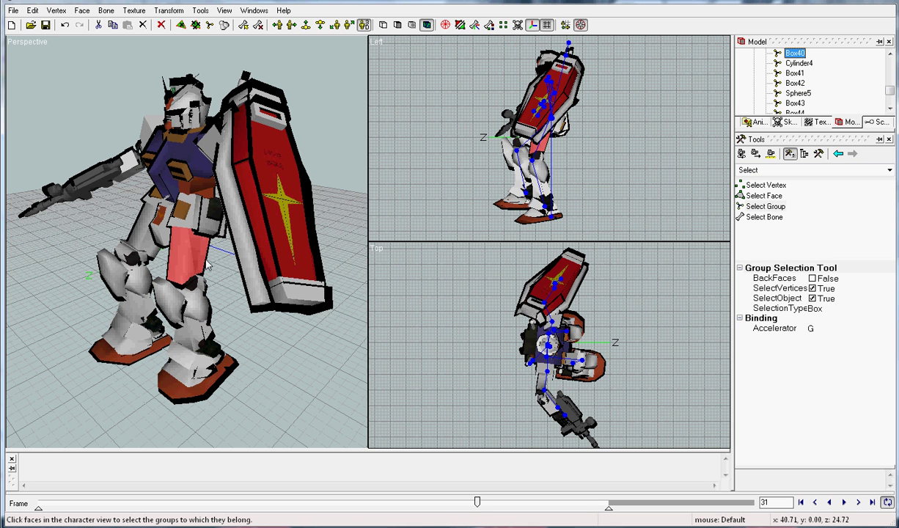
key("ctrl+a")
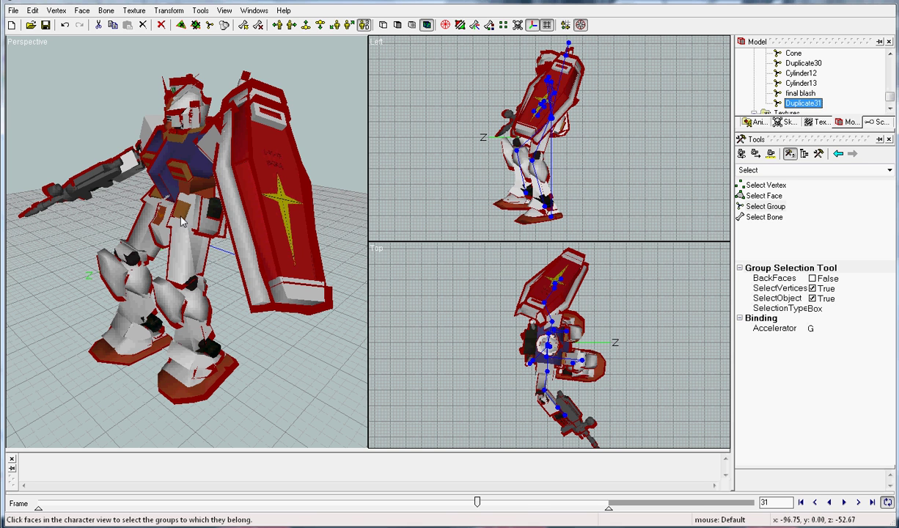
left_click(163, 222)
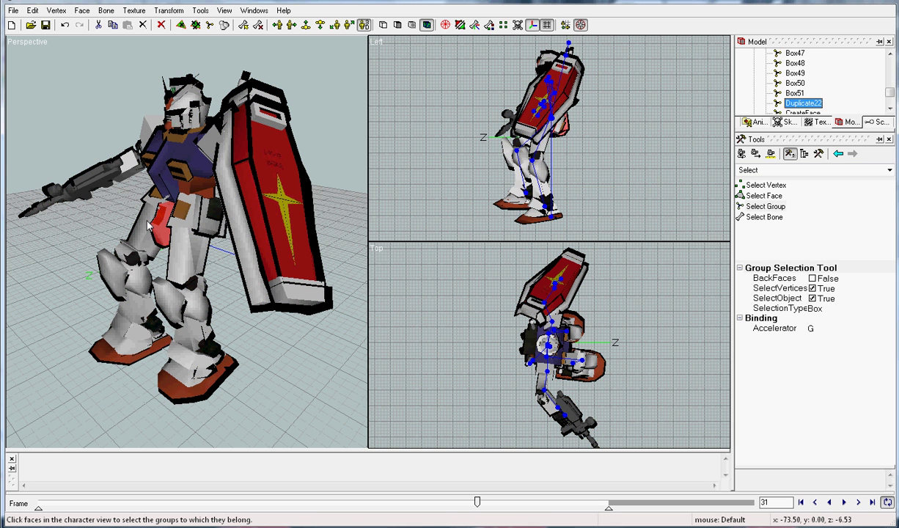
key("ctrl+a")
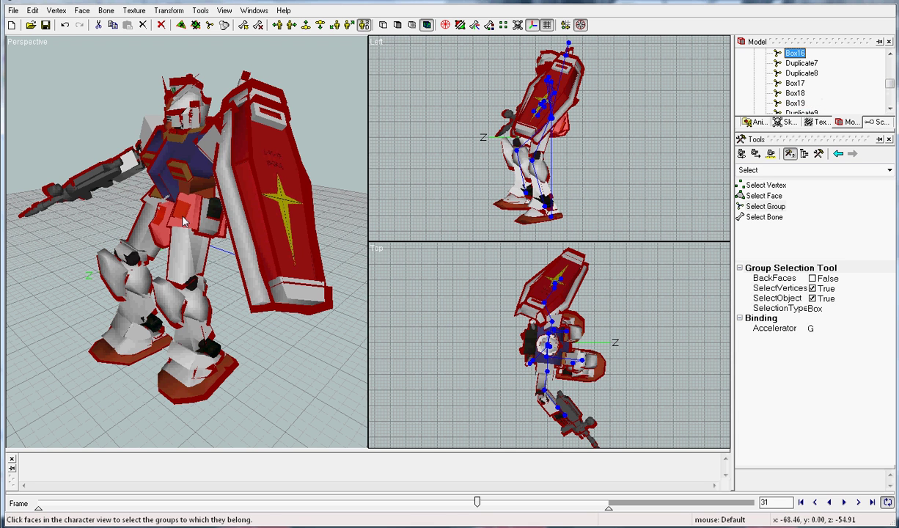
left_click(164, 159)
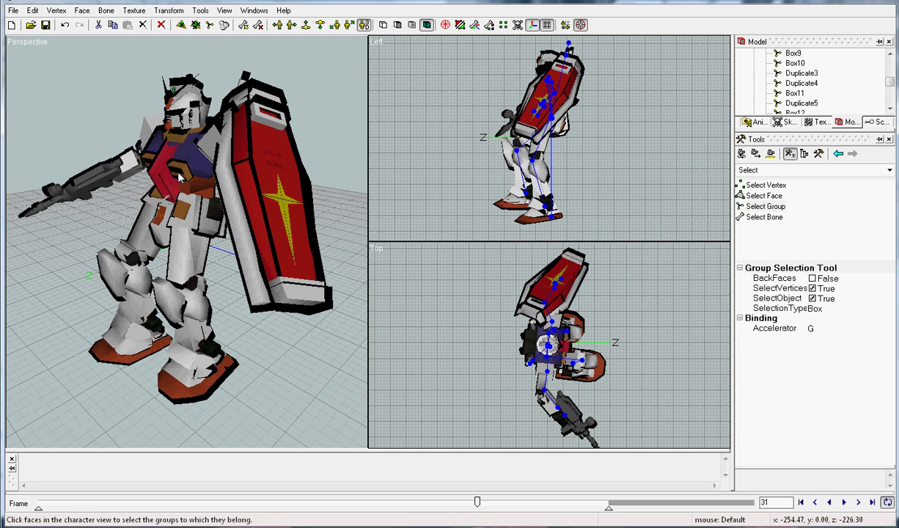
key("ctrl+a")
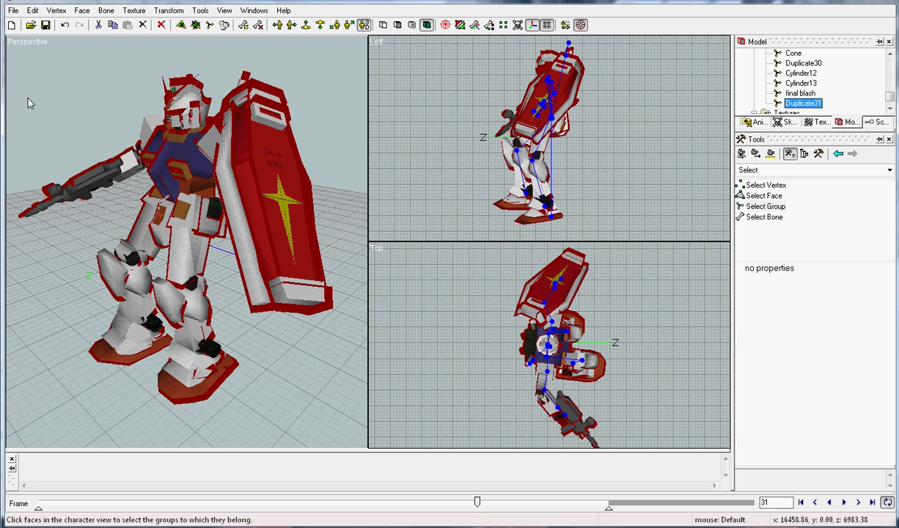
mouse_move(134, 141)
middle_mouse_down()
mouse_move(139, 106)
mouse_move(180, 315)
middle_mouse_up()
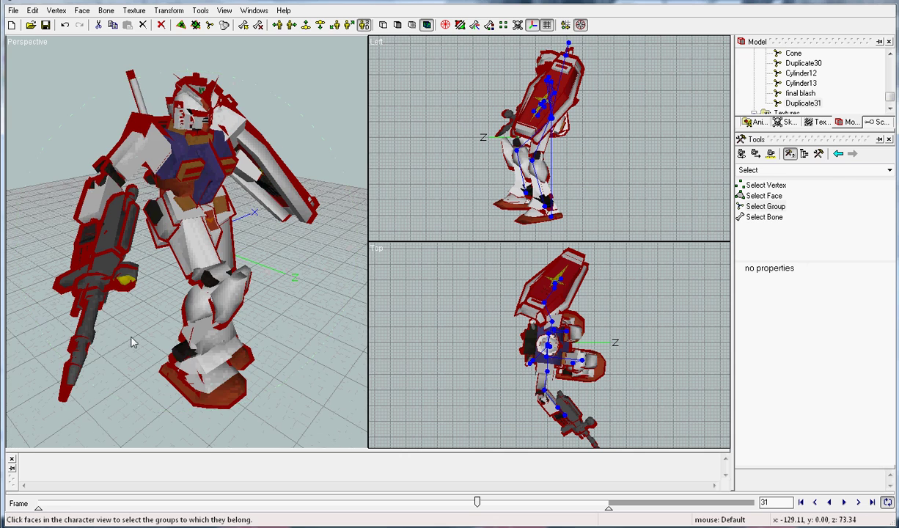
left_click(132, 342)
mouse_move(132, 342)
middle_mouse_down()
mouse_move(156, 309)
mouse_move(293, 294)
mouse_move(147, 317)
mouse_move(201, 258)
mouse_move(281, 270)
mouse_move(301, 297)
mouse_move(287, 338)
mouse_move(228, 274)
mouse_move(220, 253)
mouse_move(235, 240)
mouse_move(245, 247)
middle_mouse_up()
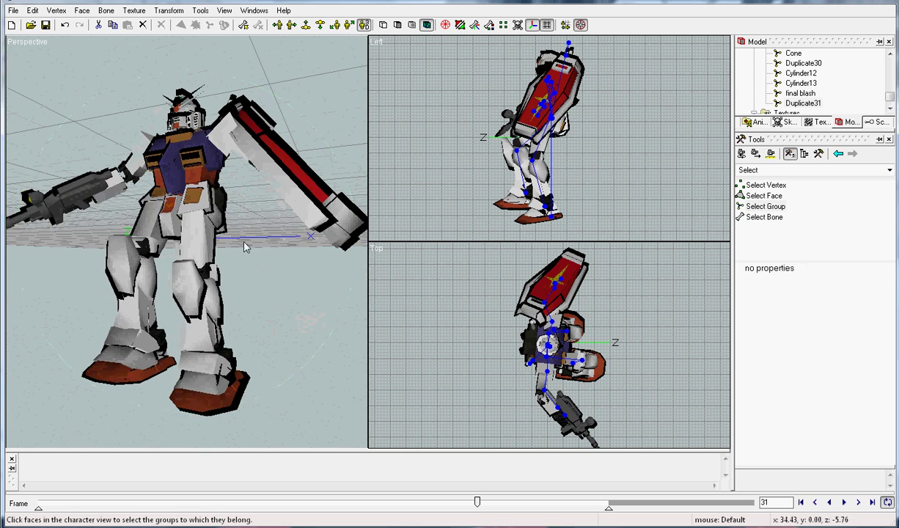
Open game engine gundam.ugh from Recent Files, first saving cellshadedtest.ugh
left_click(13, 10)
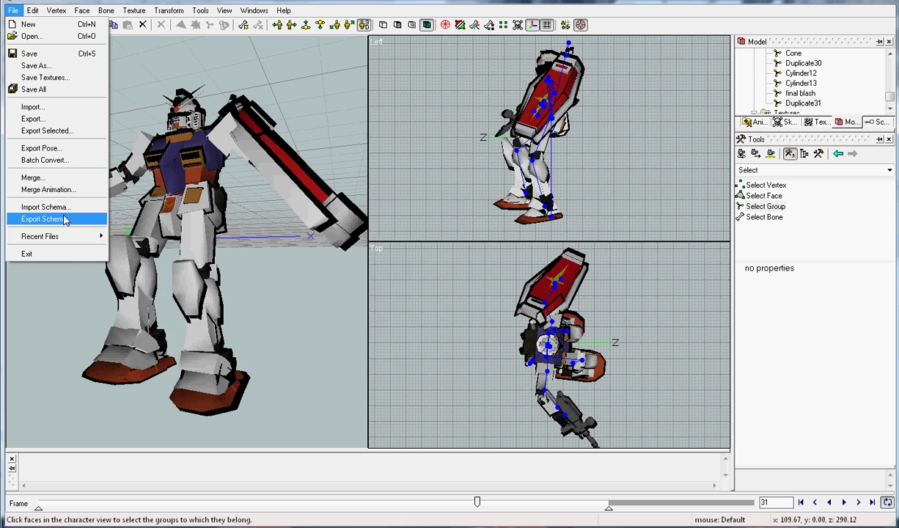
mouse_move(44, 237)
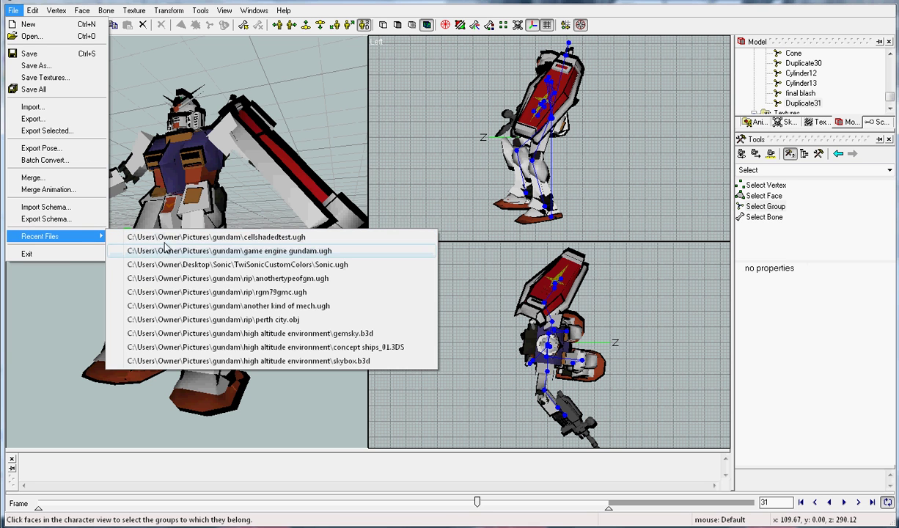
left_click(167, 253)
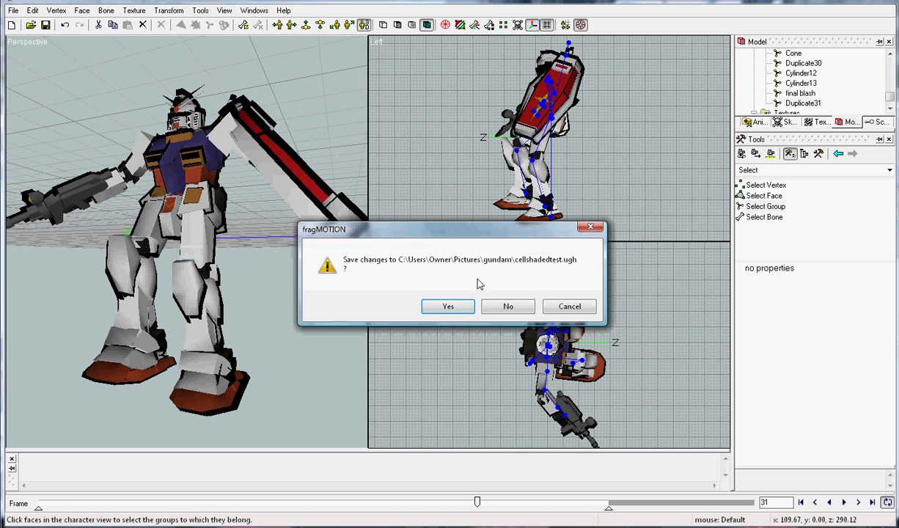
left_click(446, 306)
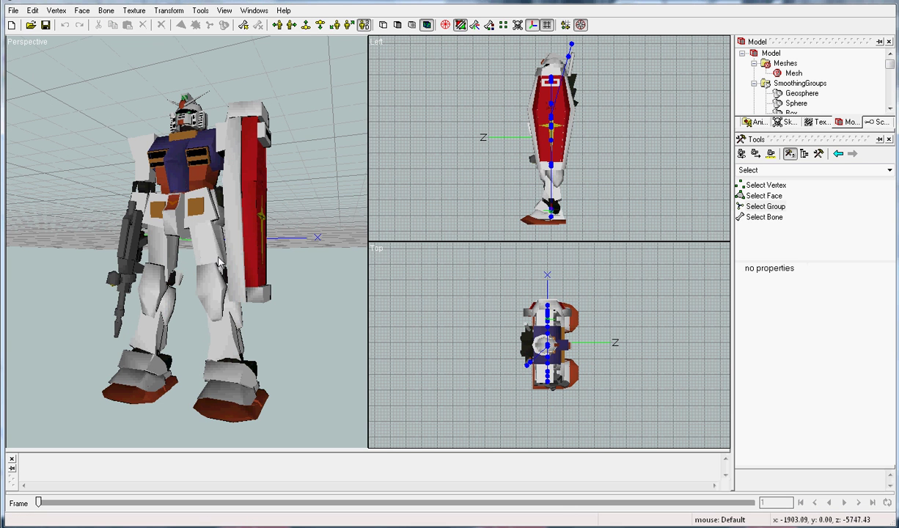
mouse_move(220, 253)
middle_mouse_down()
mouse_move(272, 291)
mouse_move(196, 326)
mouse_move(147, 278)
middle_mouse_up()
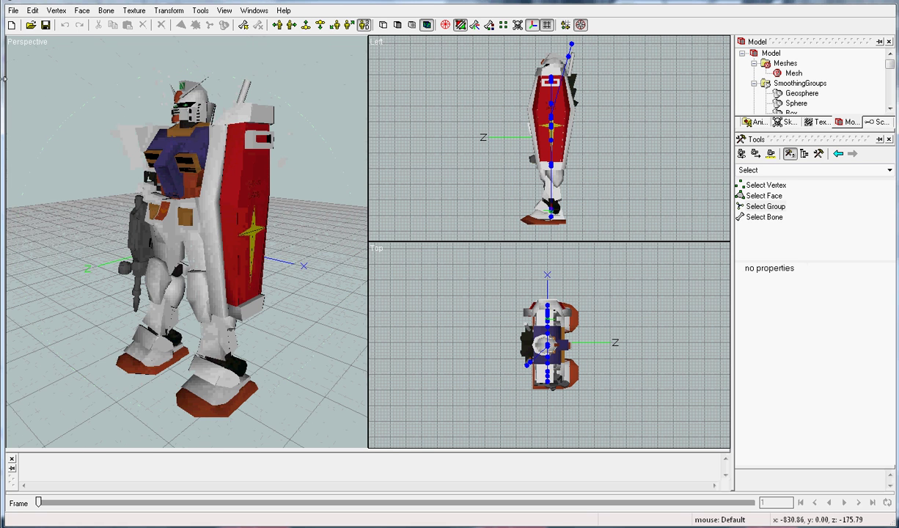
Reopen cellshadedtest.ugh from Recent Files and orbit around the outlined Gundam
left_click(12, 11)
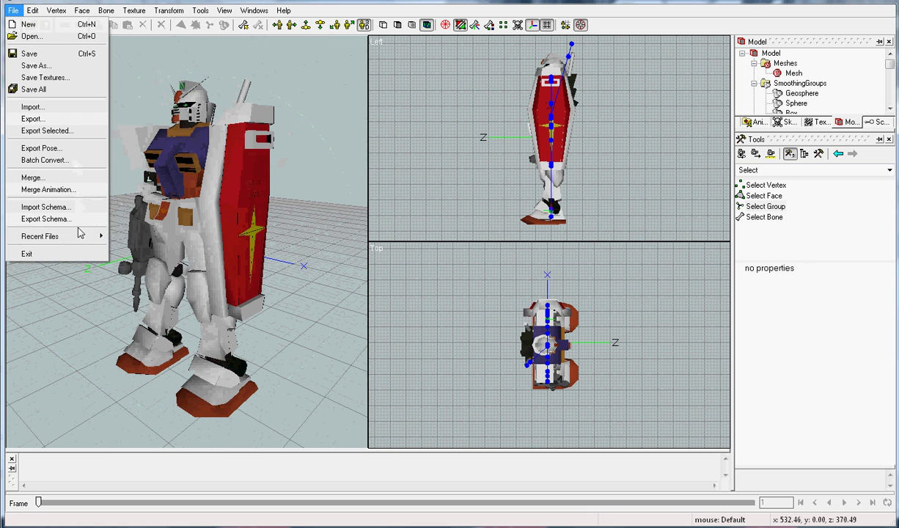
mouse_move(44, 236)
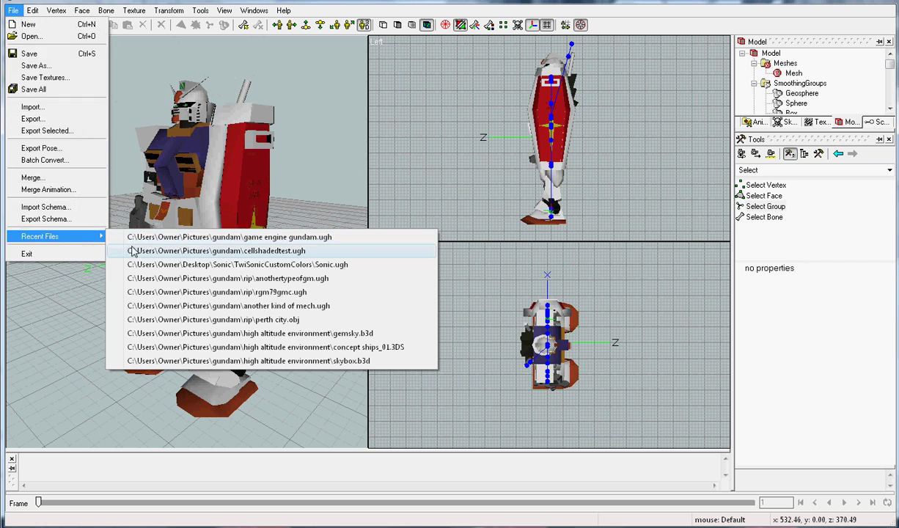
left_click(134, 253)
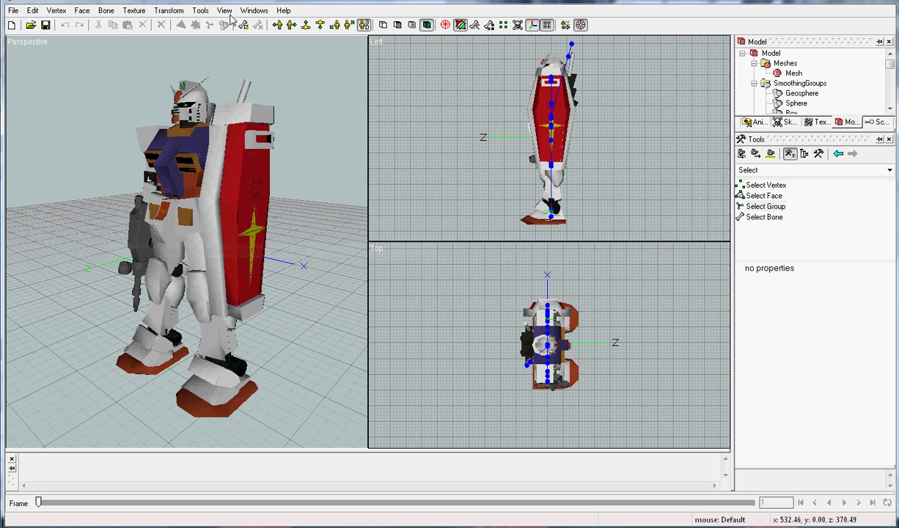
left_click(456, 27)
mouse_move(242, 205)
left_mouse_down()
mouse_move(316, 197)
mouse_move(390, 462)
left_mouse_up()
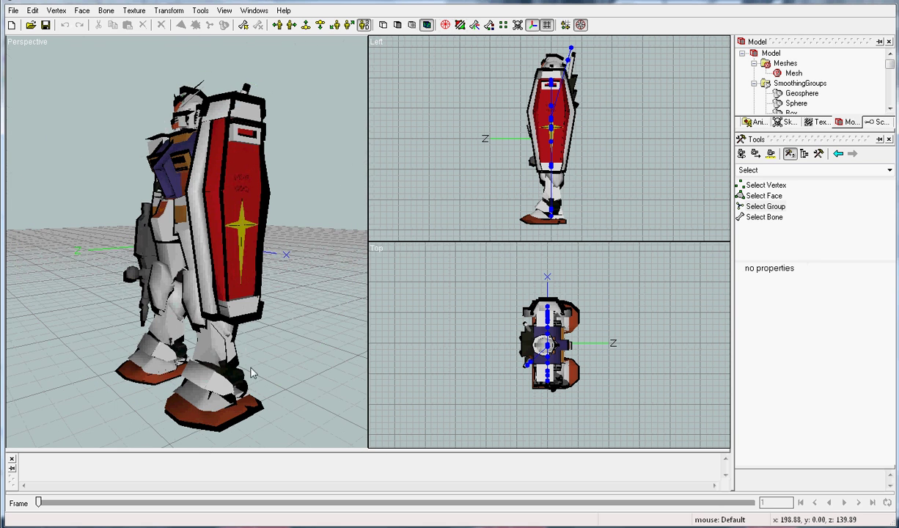
mouse_move(249, 370)
left_mouse_down()
mouse_move(121, 317)
mouse_move(277, 301)
mouse_move(318, 314)
mouse_move(233, 319)
mouse_move(291, 291)
mouse_move(211, 307)
left_mouse_up()
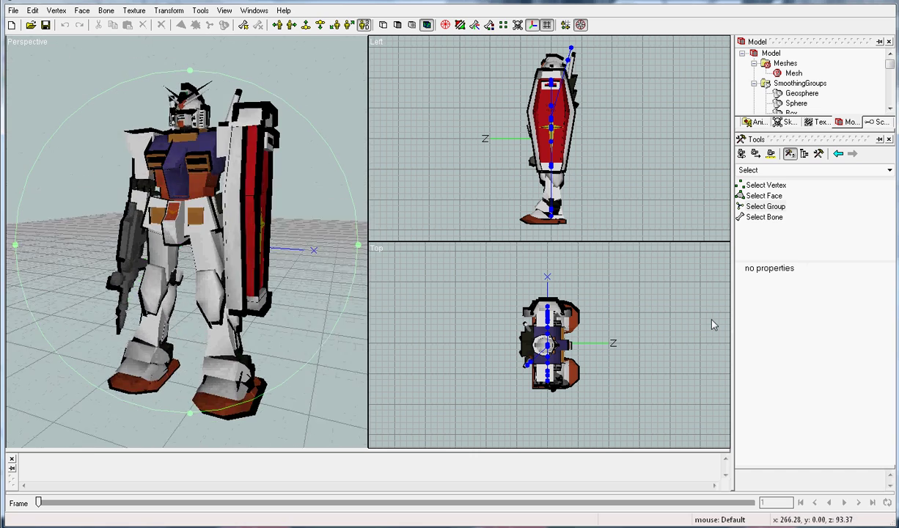
scroll(303, 201, "up", 2)
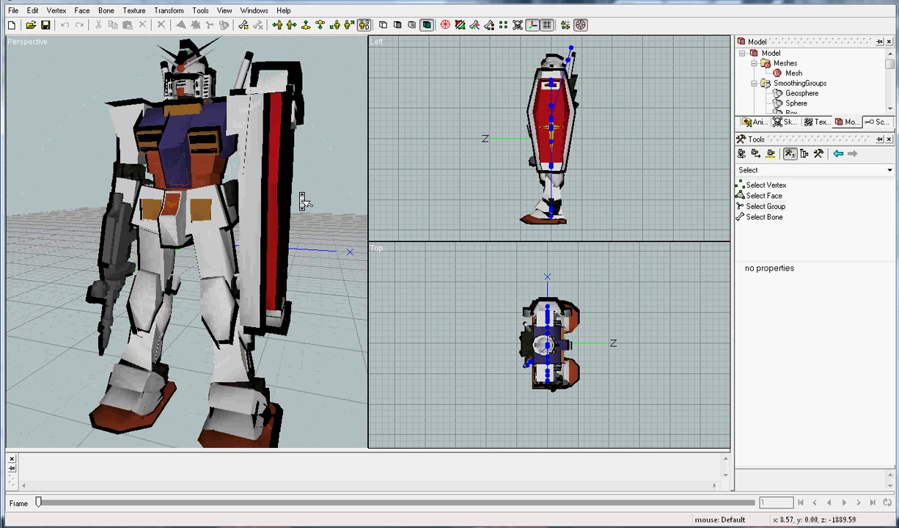
scroll(303, 202, "up", 2)
scroll(303, 202, "up", 2)
scroll(303, 202, "up", 2)
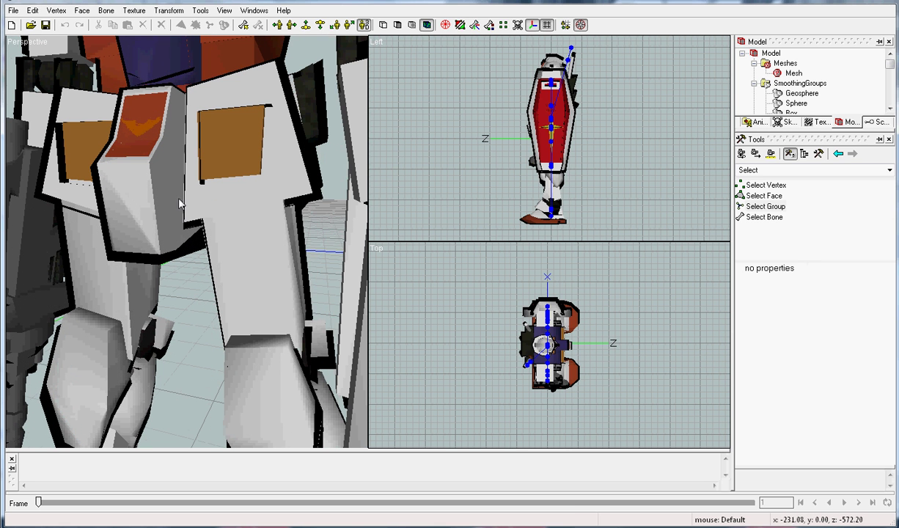
mouse_move(175, 188)
left_mouse_down()
mouse_move(177, 240)
mouse_move(259, 217)
mouse_move(237, 246)
left_mouse_up()
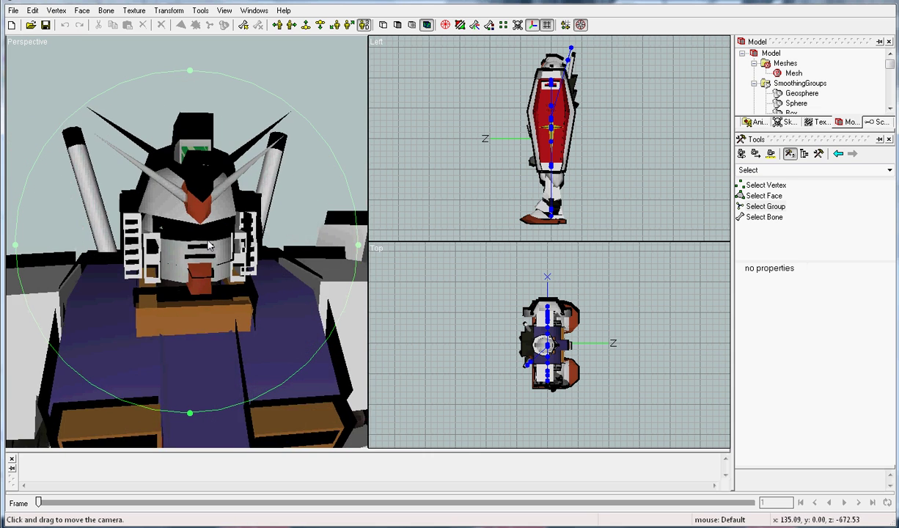
mouse_move(237, 245)
left_mouse_down()
mouse_move(77, 262)
mouse_move(65, 249)
mouse_move(44, 269)
mouse_move(42, 255)
mouse_move(45, 272)
mouse_move(20, 283)
mouse_move(57, 318)
mouse_move(40, 327)
mouse_move(37, 278)
mouse_move(16, 281)
left_mouse_up()
right_click(22, 284)
left_click(38, 285)
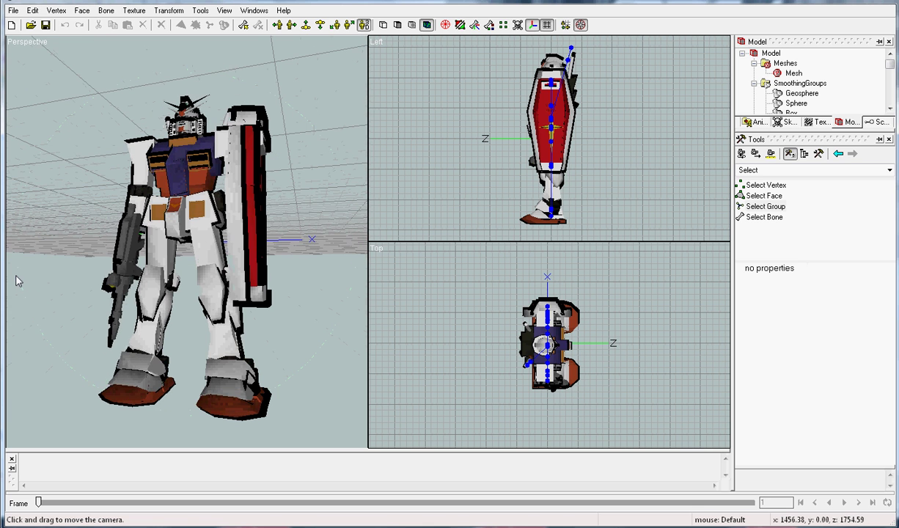
Reset the camera angle, then switch the main viewport projection to Front
right_click(16, 281)
left_click(62, 284)
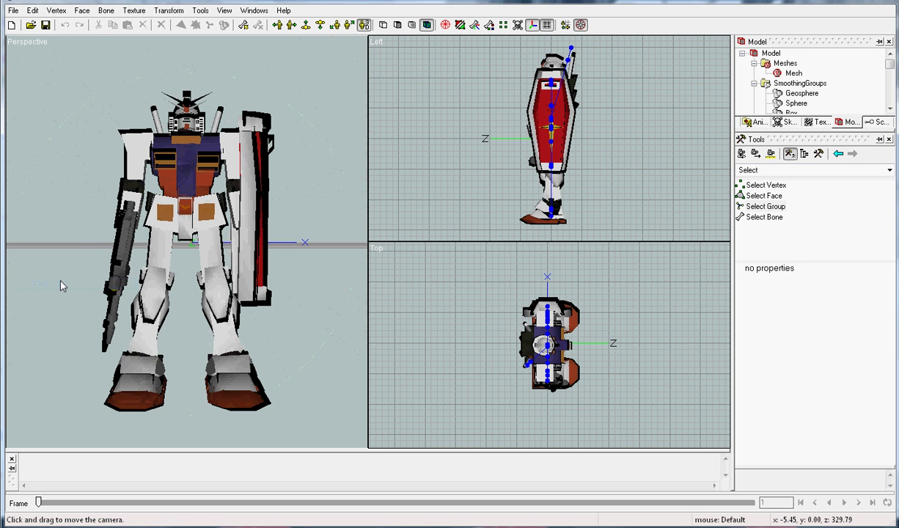
right_click(62, 285)
mouse_move(121, 305)
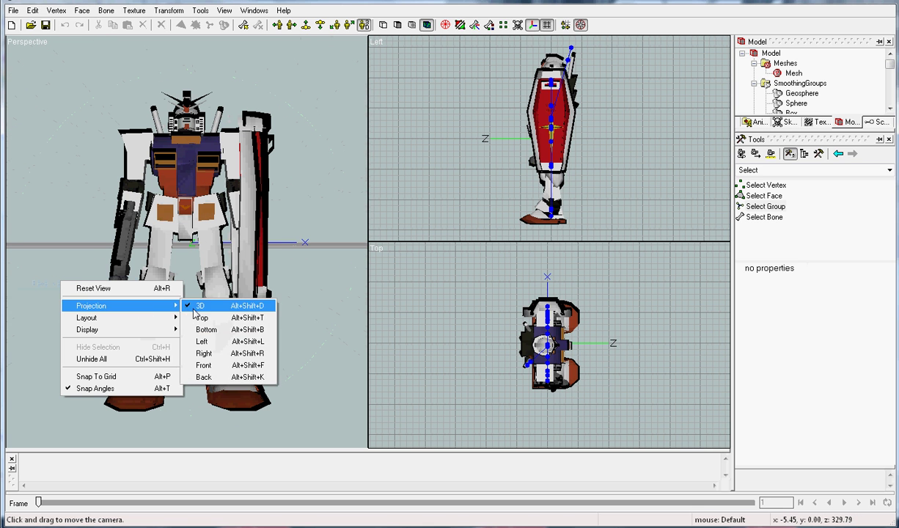
left_click(205, 366)
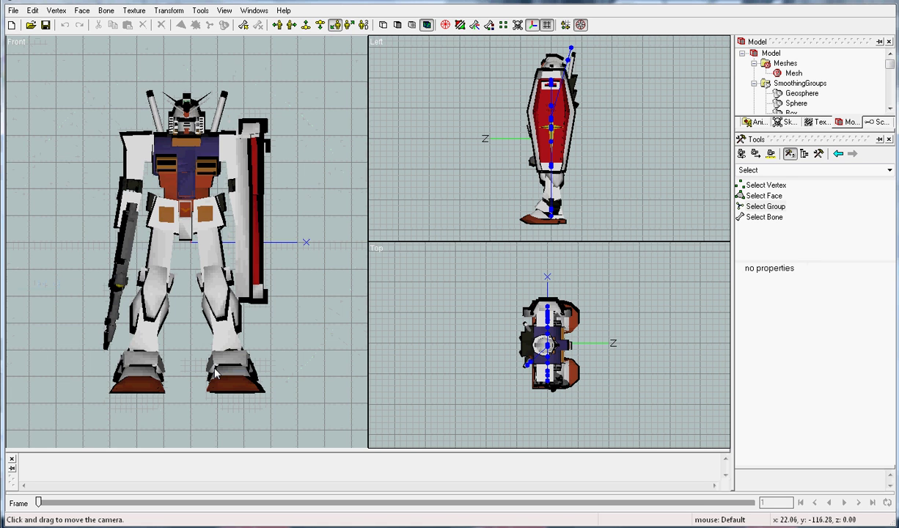